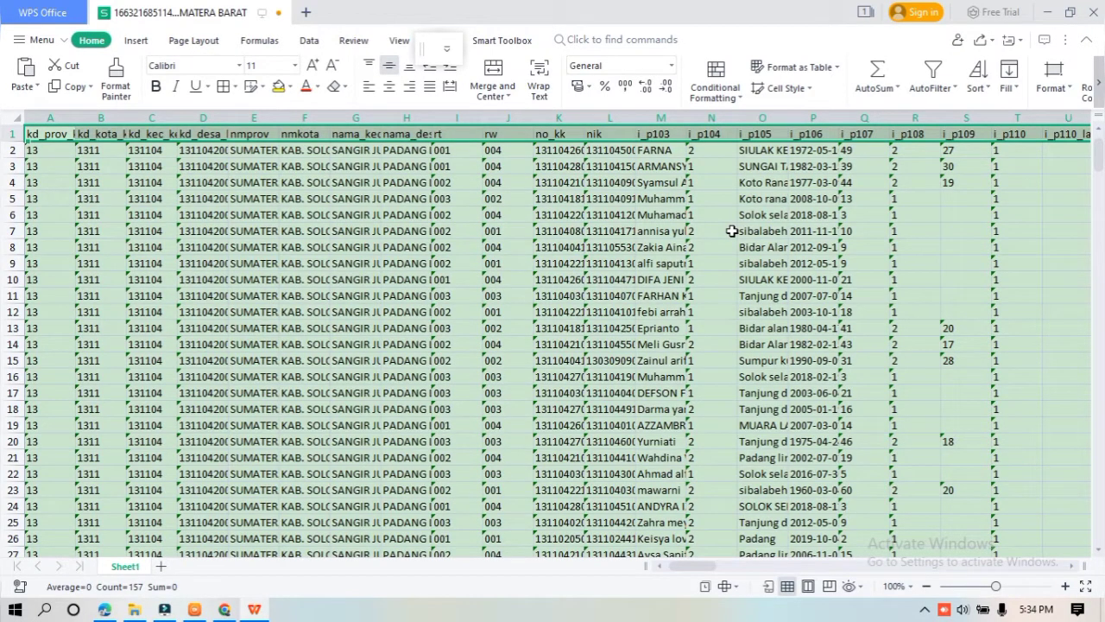
# Enable AutoFilter on the census header row with Ctrl+Shift+L and glance at the i_p104 filter list.
pyautogui.hotkey('ctrl', 'shift', 'l')
pyautogui.click(730, 135)
pyautogui.click(730, 135)
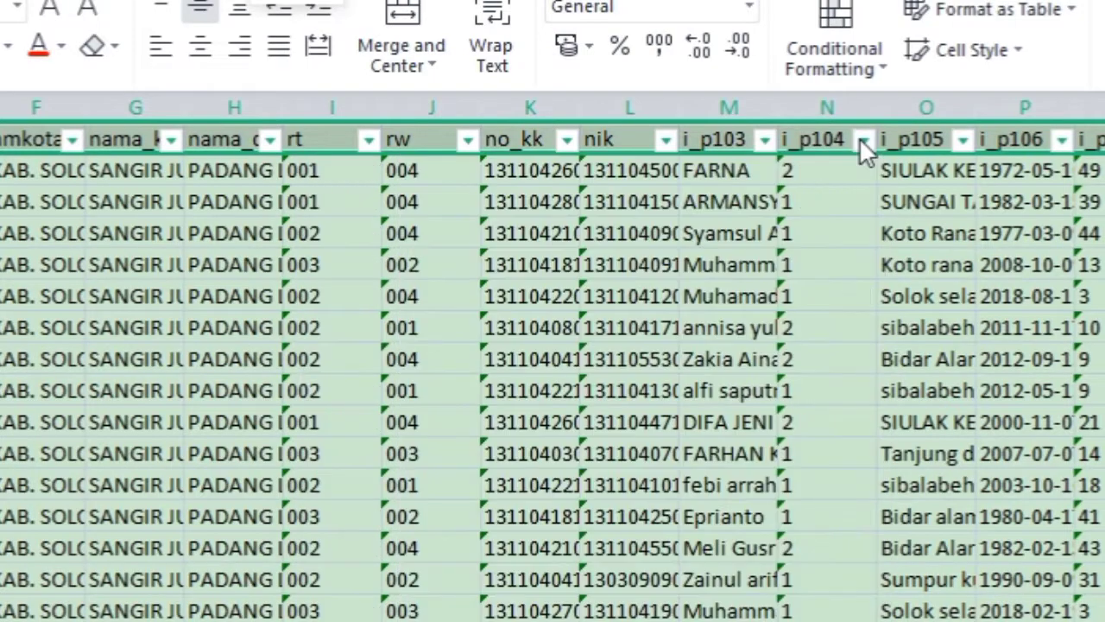
pyautogui.click(731, 134)
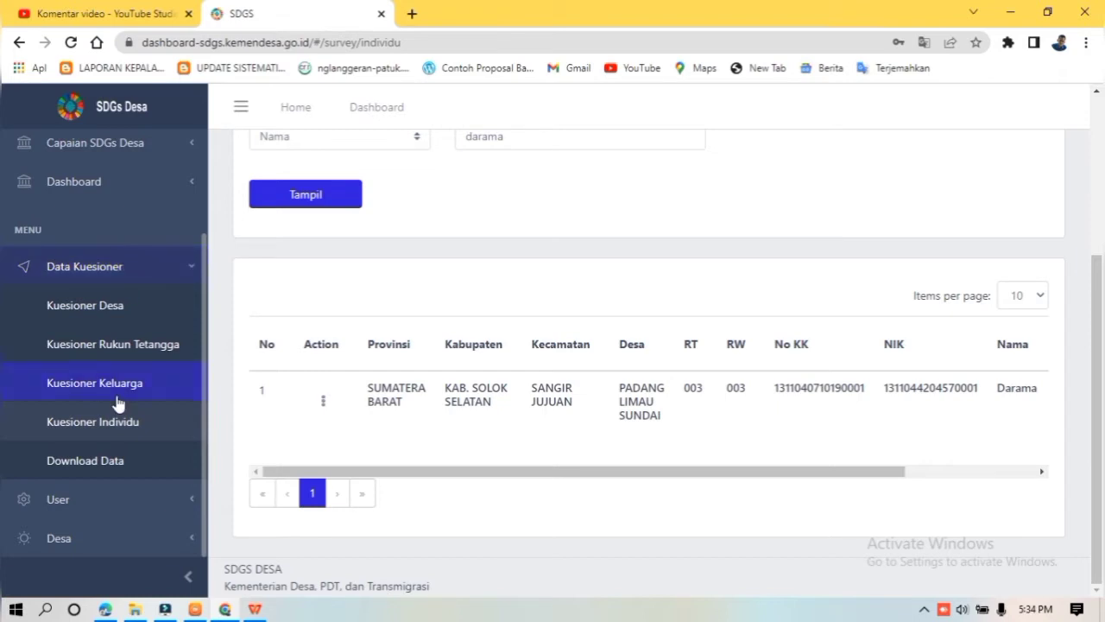
# View the empty SDGs Desa Download Data page, then return to the Kuesioner Individu list.
pyautogui.click(99, 464)
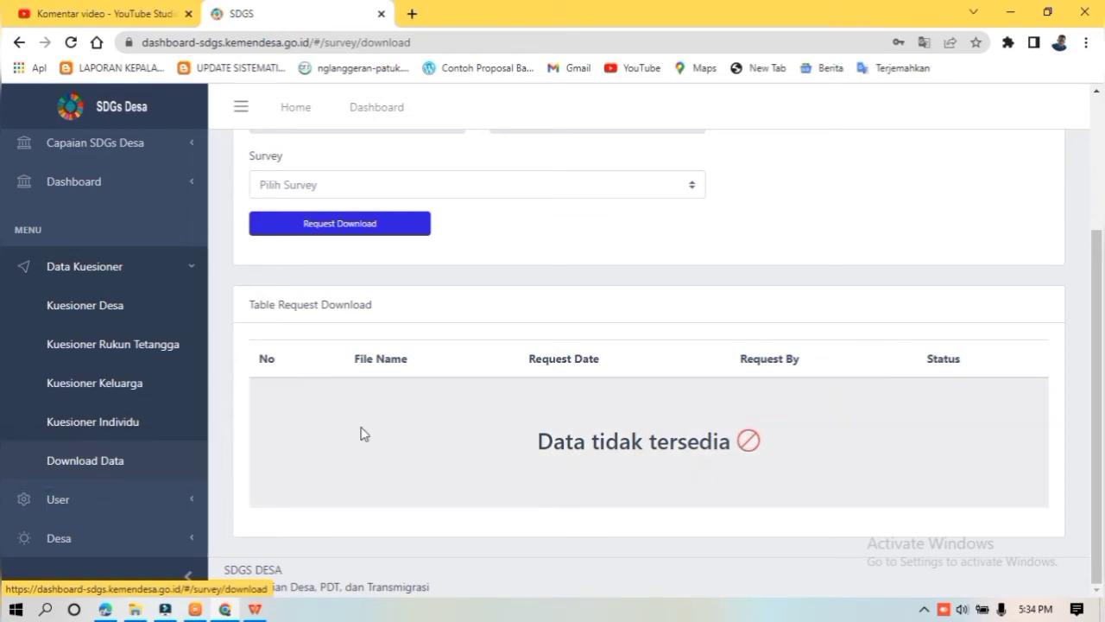
pyautogui.click(141, 422)
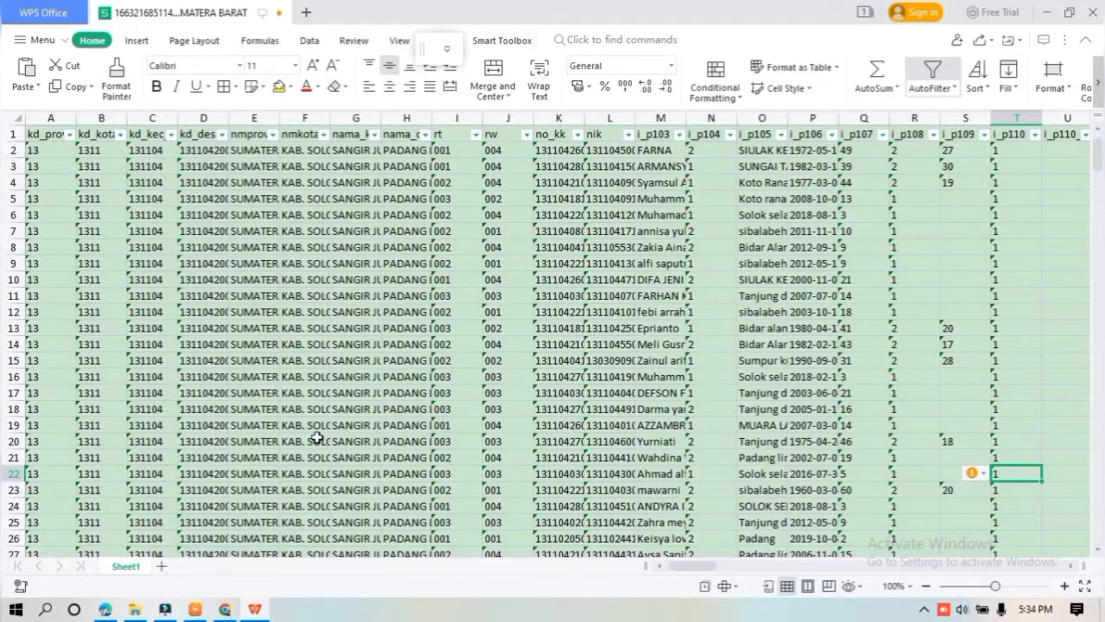
# Turn AutoFilter off on row 1 so the kd_prov to i_p110 headers lose their filters.
pyautogui.click(8, 135)
pyautogui.hotkey('ctrl', 'shift', 'l')
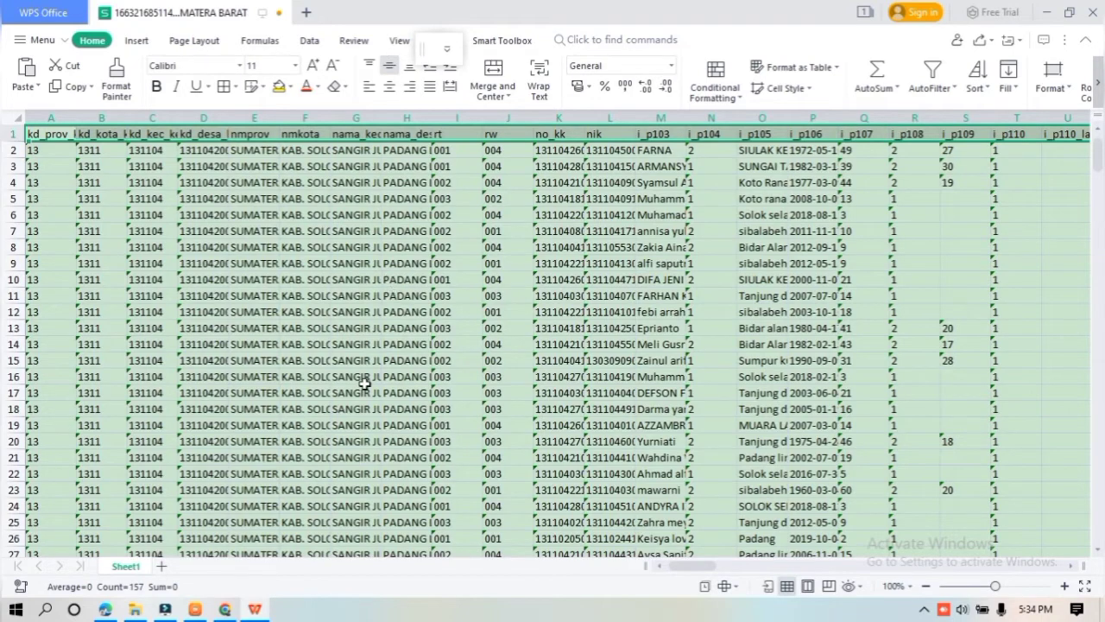
pyautogui.scroll(-4, 365, 383)
pyautogui.scroll(4, 365, 384)
pyautogui.scroll(-3, 365, 383)
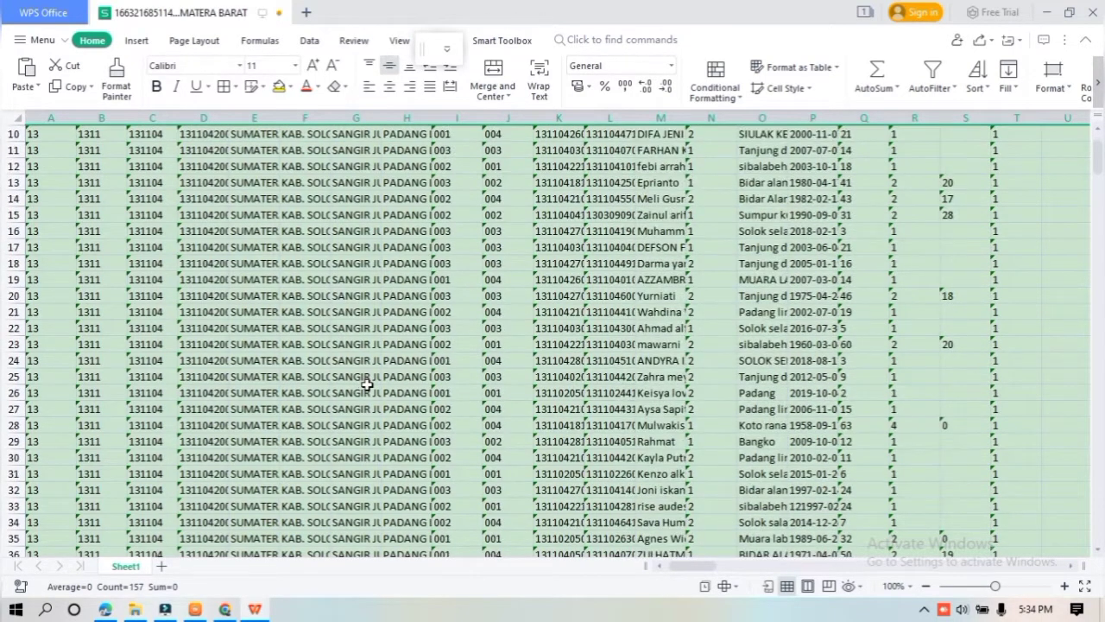
pyautogui.scroll(3, 365, 383)
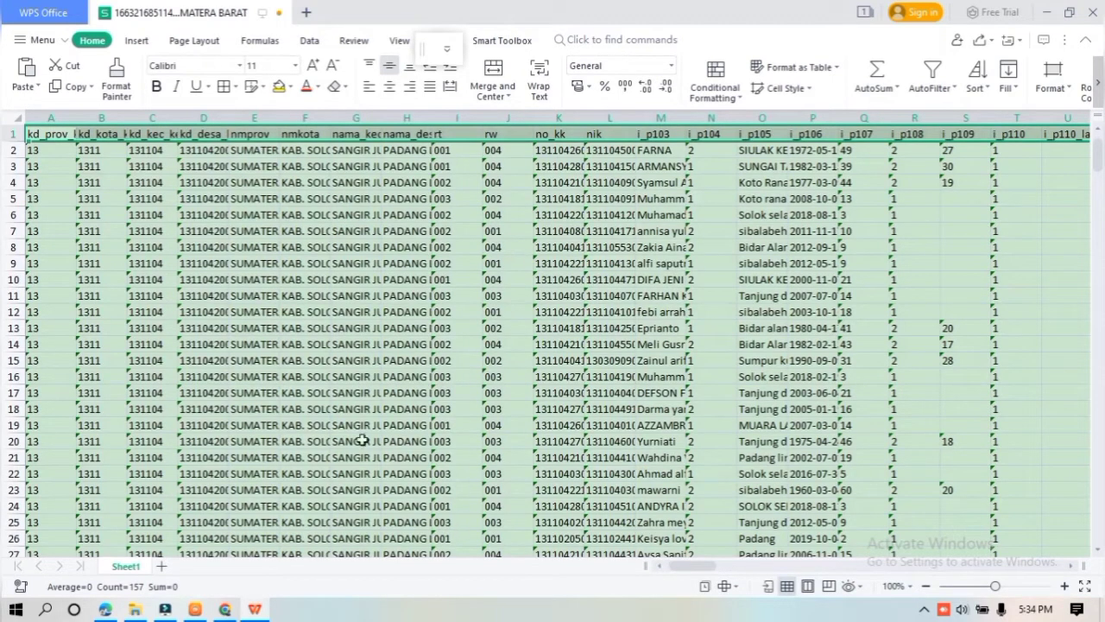
pyautogui.click(159, 214)
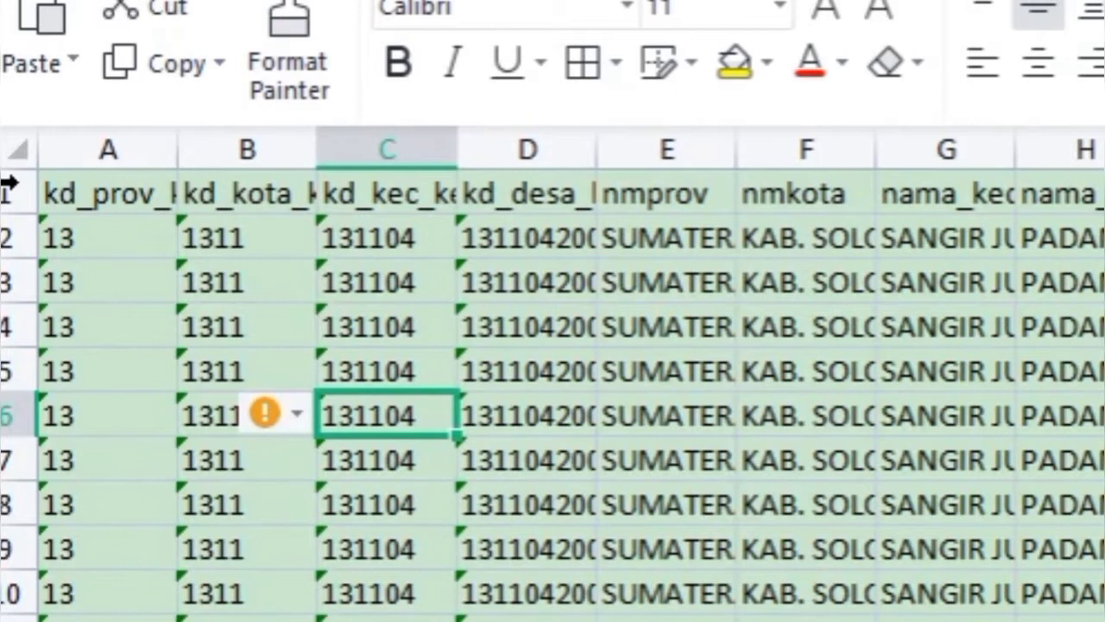
pyautogui.click(10, 184)
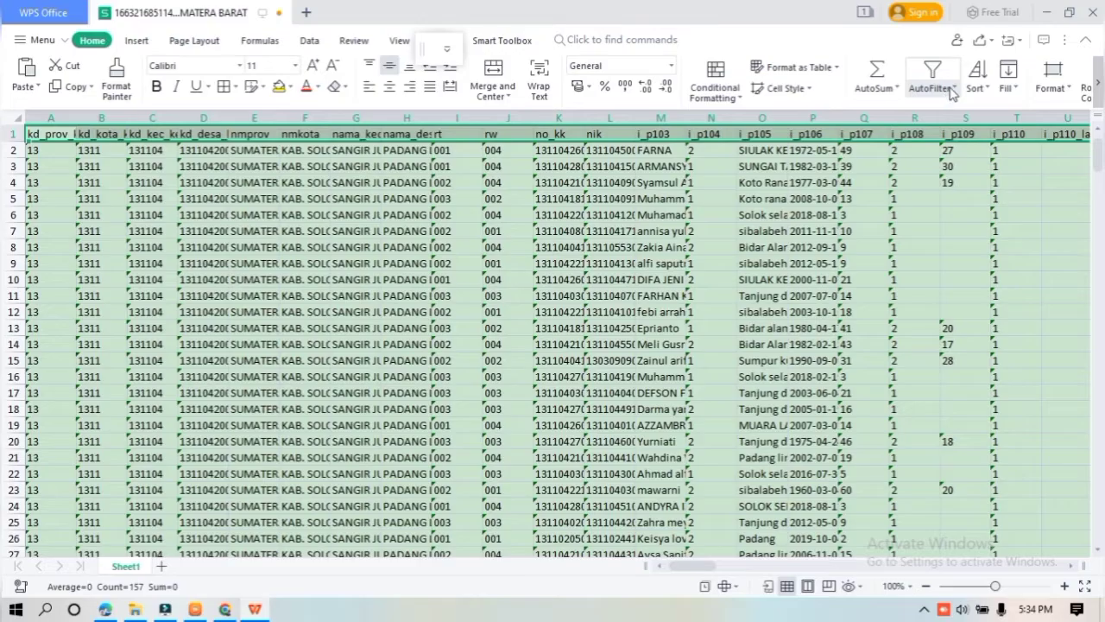
# Re-enable AutoFilter from the Home AutoFilter menu and open the i_p104 filter list.
pyautogui.click(954, 90)
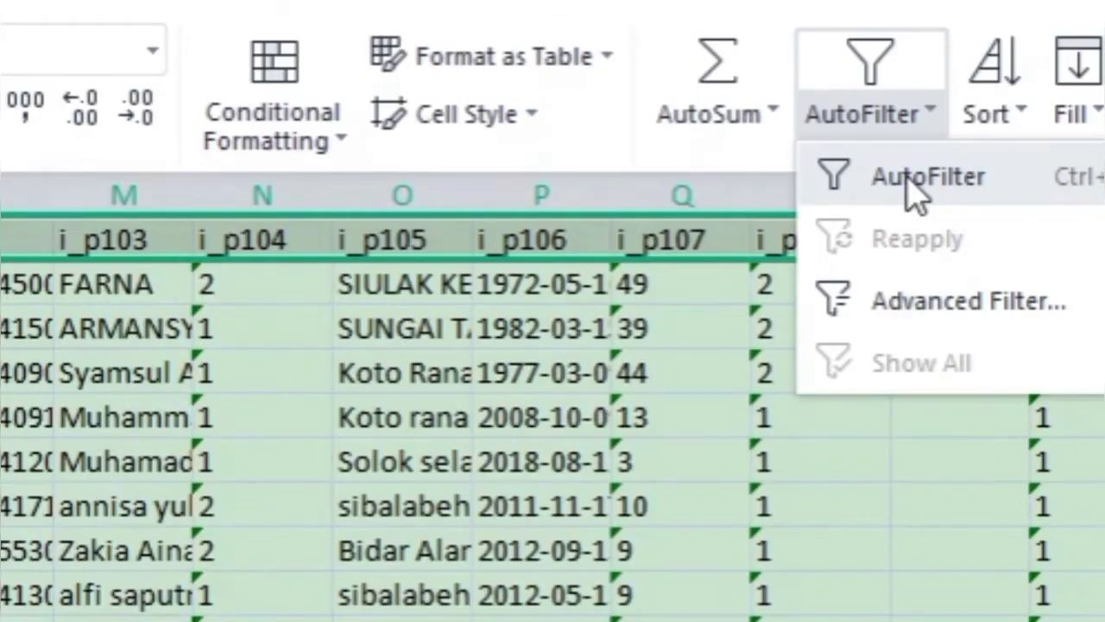
pyautogui.click(915, 183)
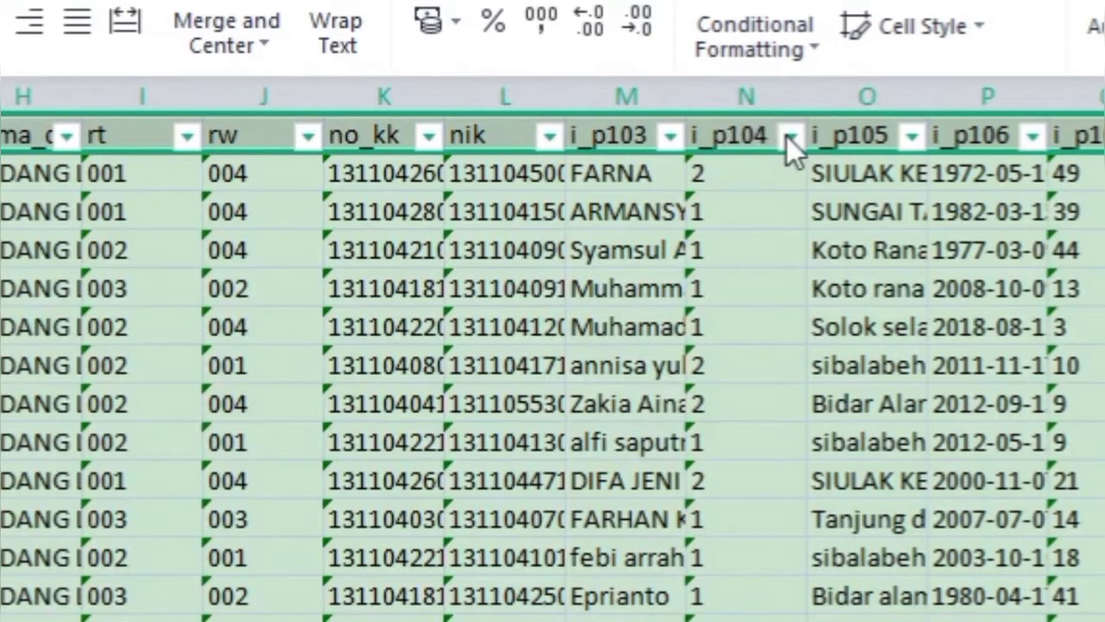
pyautogui.click(790, 137)
pyautogui.click(788, 136)
pyautogui.click(788, 137)
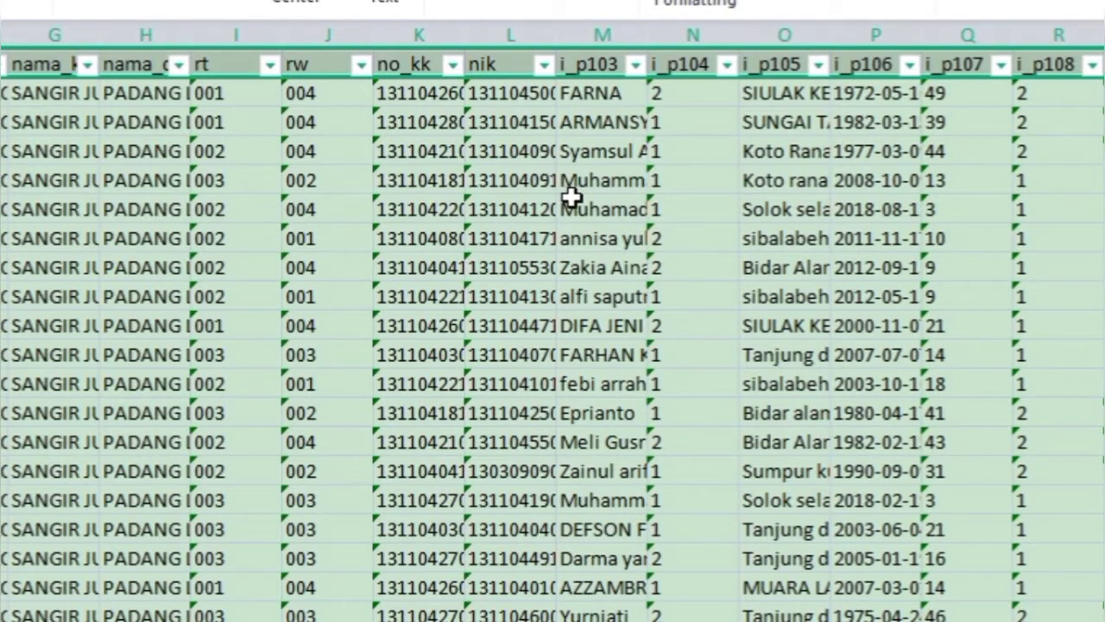
# Filter the i_p104 column to show only rows with value 1.
pyautogui.click(728, 62)
pyautogui.click(727, 60)
pyautogui.click(728, 62)
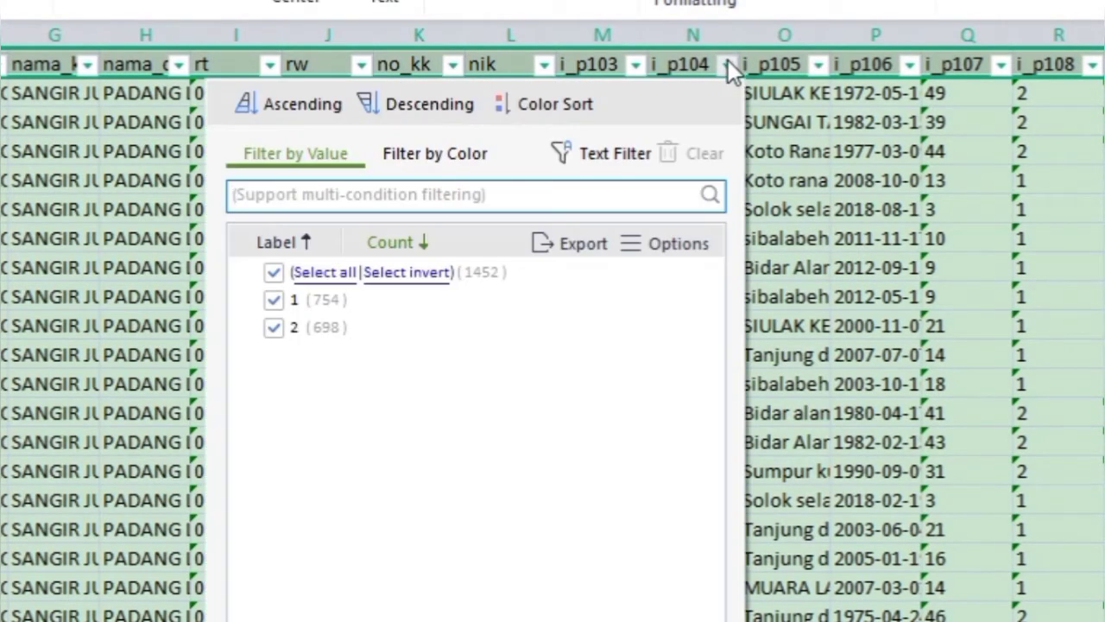
pyautogui.click(274, 273)
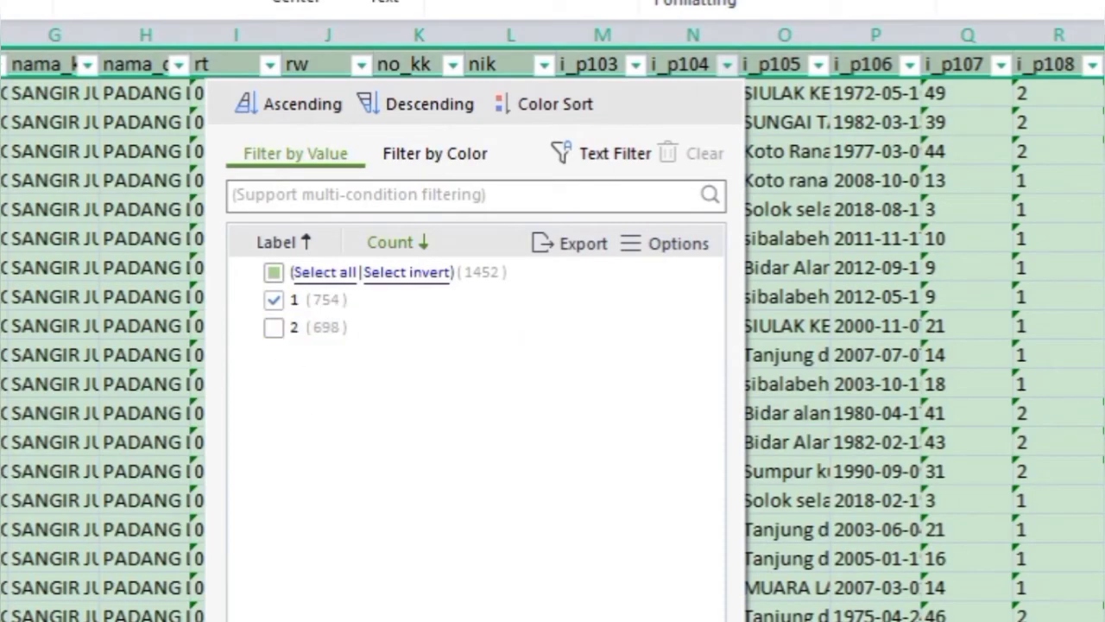
pyautogui.press('Return')
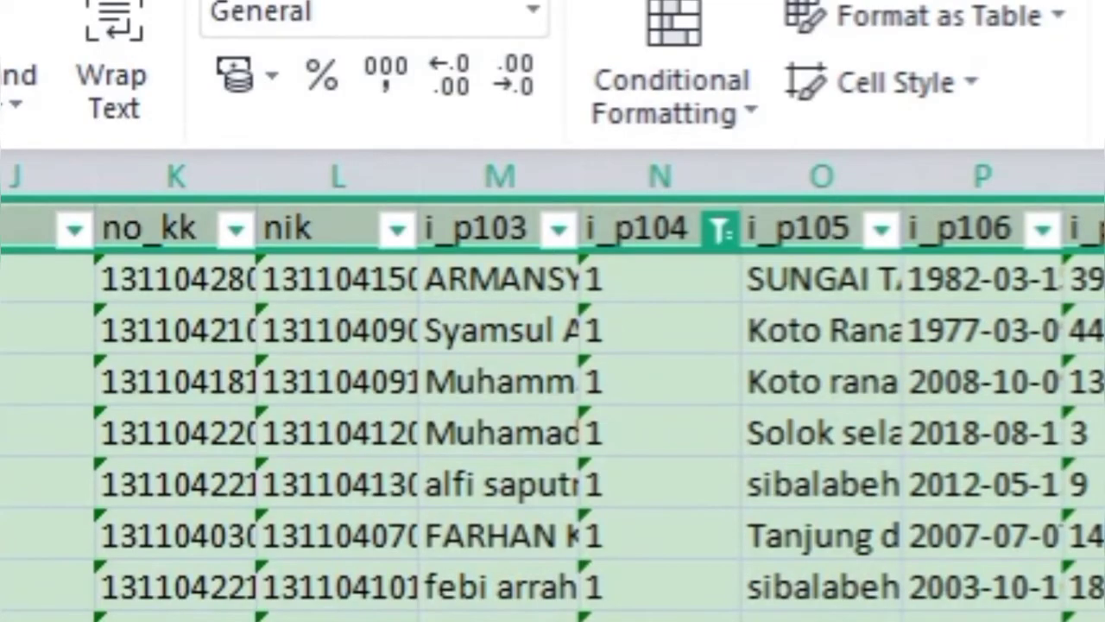
pyautogui.scroll(-2, 612, 523)
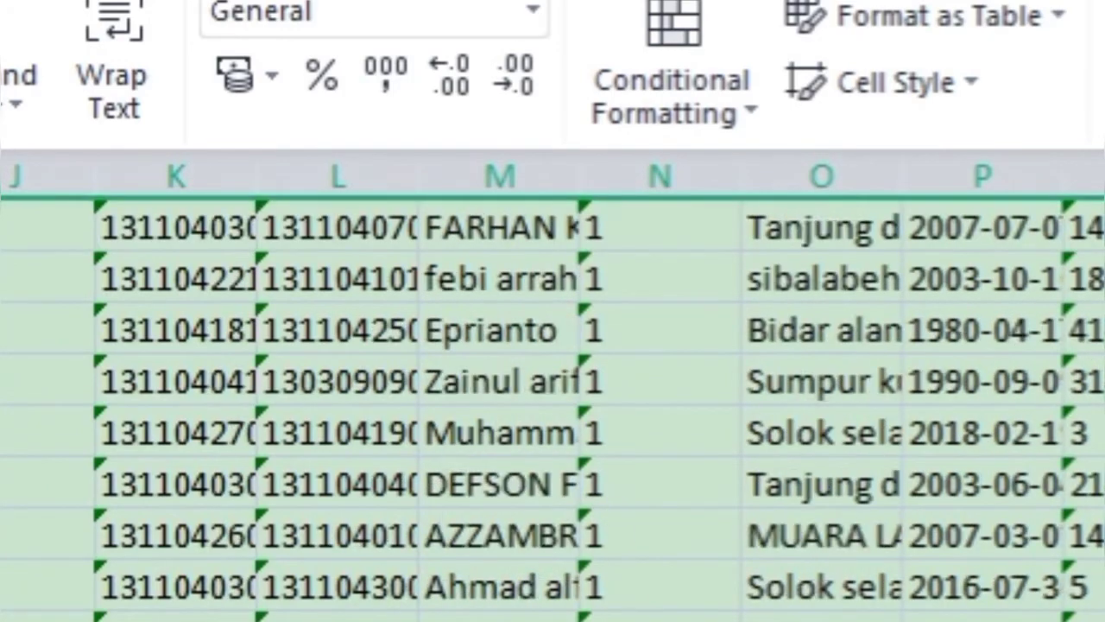
pyautogui.scroll(-3, 613, 524)
pyautogui.scroll(-3, 612, 523)
pyautogui.scroll(3, 612, 389)
pyautogui.scroll(3, 613, 388)
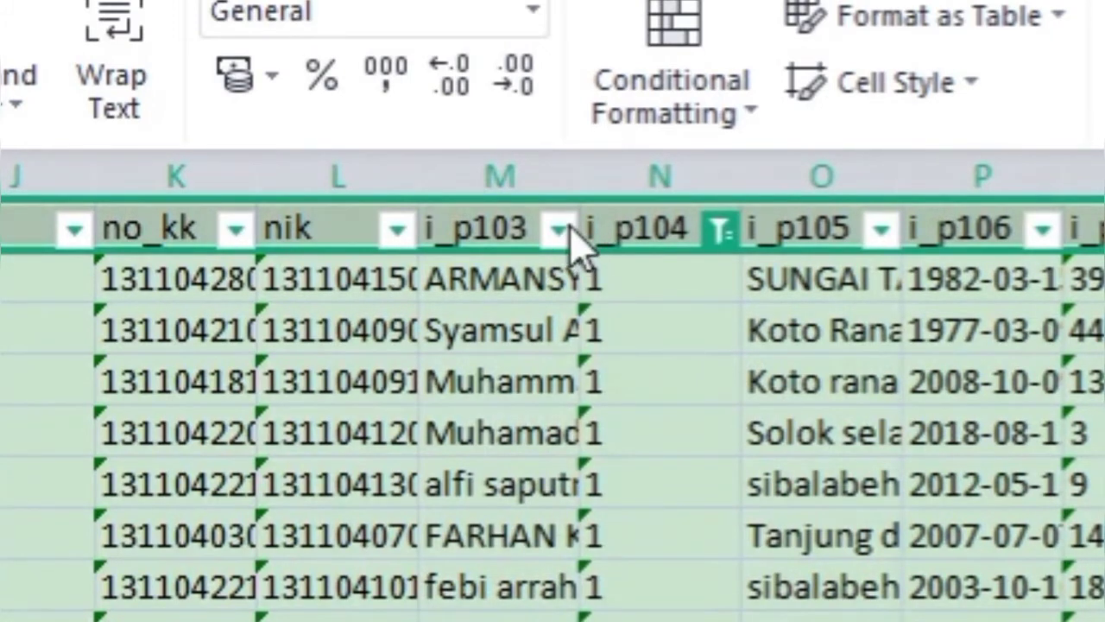
# Widen column M (i_p103) so residents' full names display completely.
pyautogui.click(605, 371)
pyautogui.moveTo(578, 177); pyautogui.dragTo(728, 177)
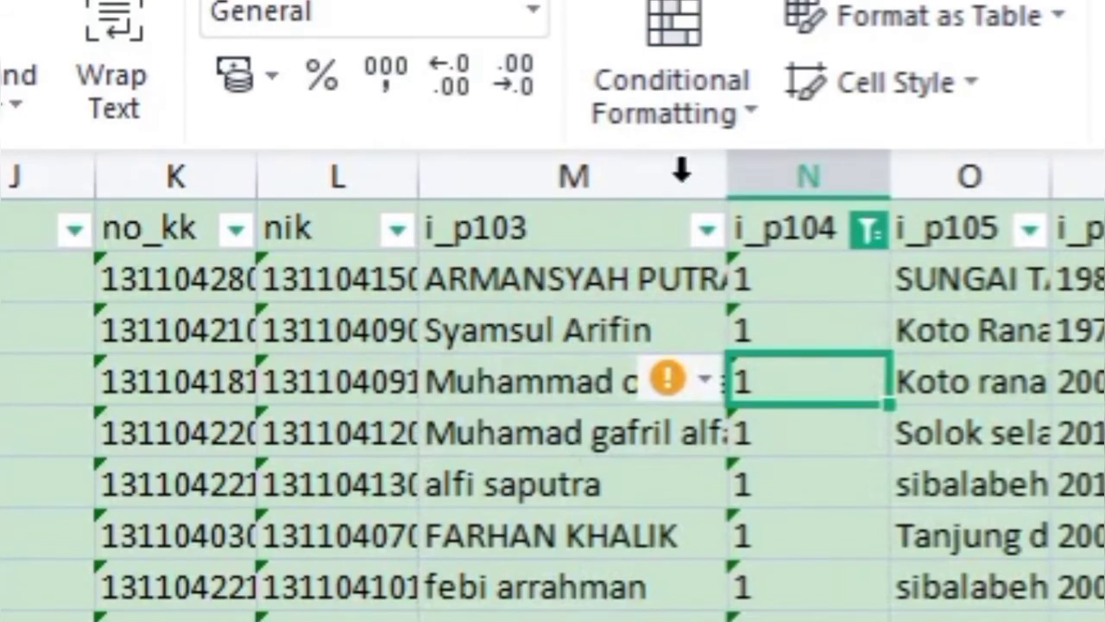
pyautogui.moveTo(728, 173); pyautogui.dragTo(855, 220)
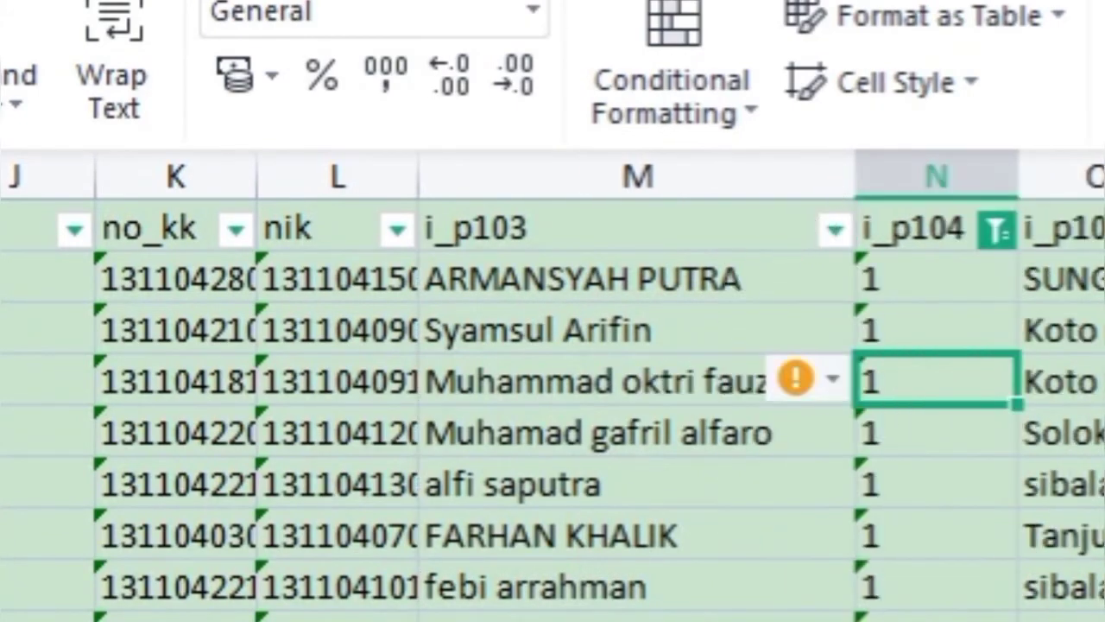
pyautogui.scroll(-2, 618, 567)
pyautogui.scroll(-3, 617, 567)
pyautogui.scroll(-3, 639, 388)
pyautogui.scroll(-1, 639, 389)
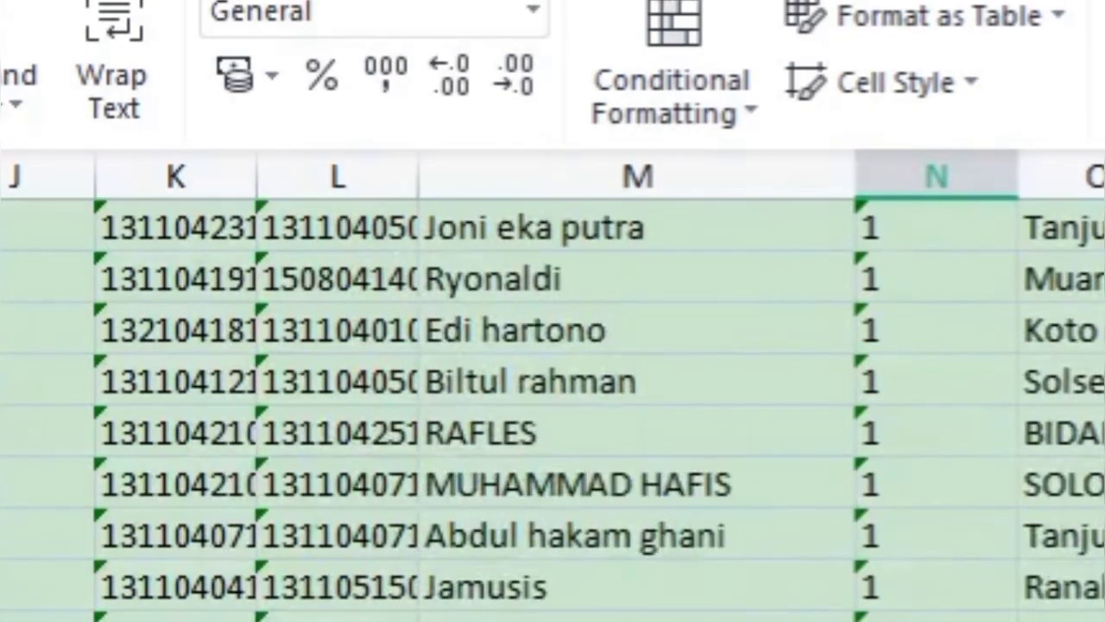
pyautogui.scroll(10, 639, 389)
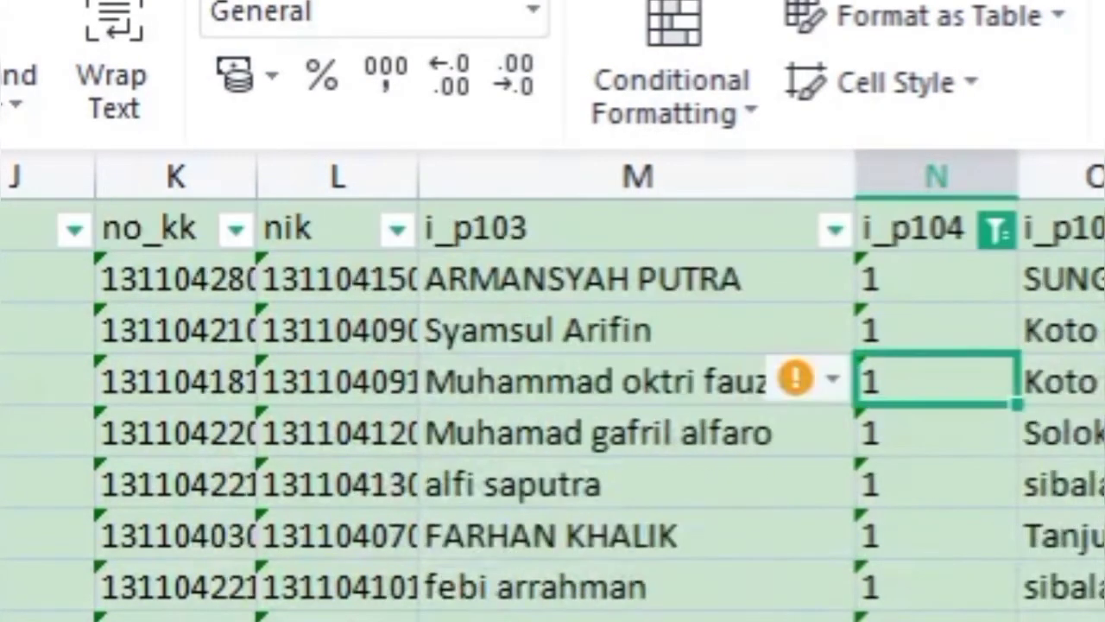
# Switch the i_p104 filter from 1 to 2, leaving 698 of 1452 records visible.
pyautogui.click(996, 230)
pyautogui.moveTo(405, 367)
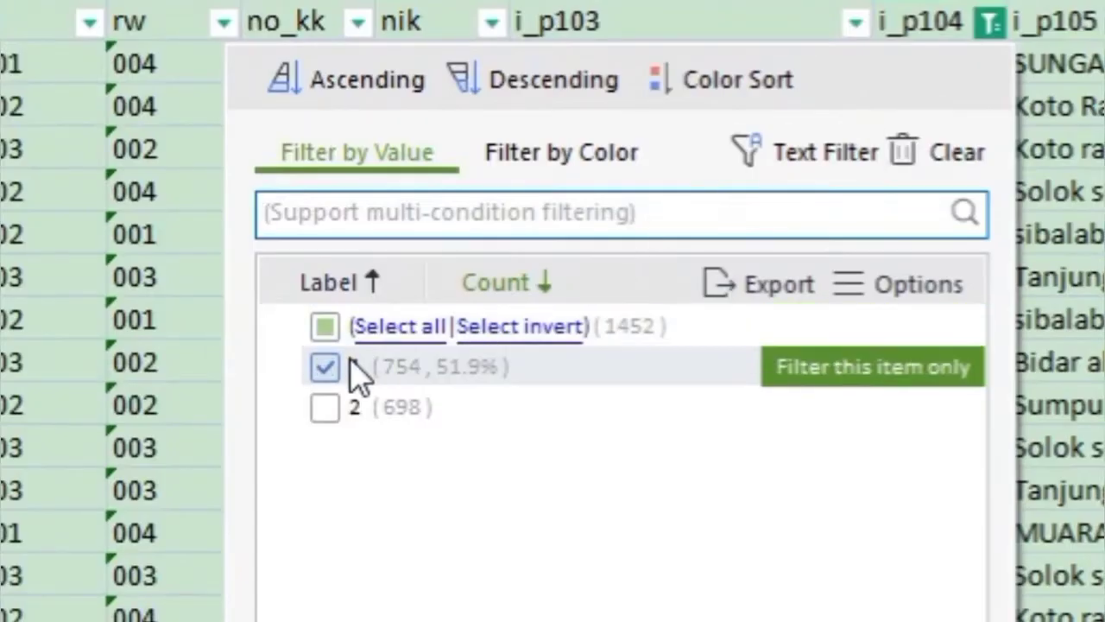
pyautogui.click(322, 371)
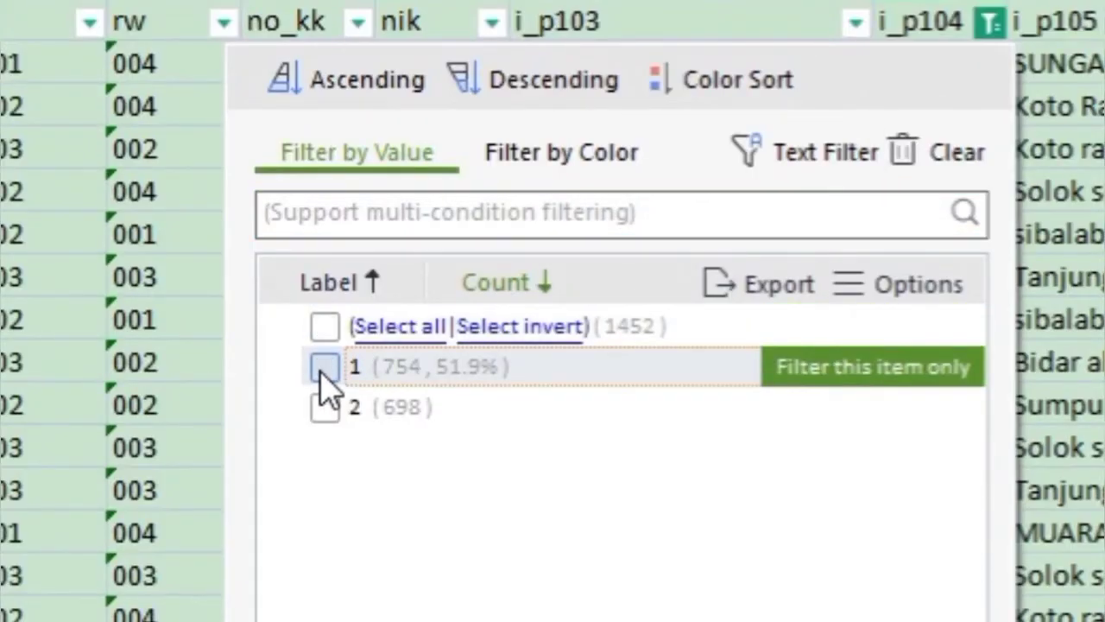
pyautogui.click(332, 418)
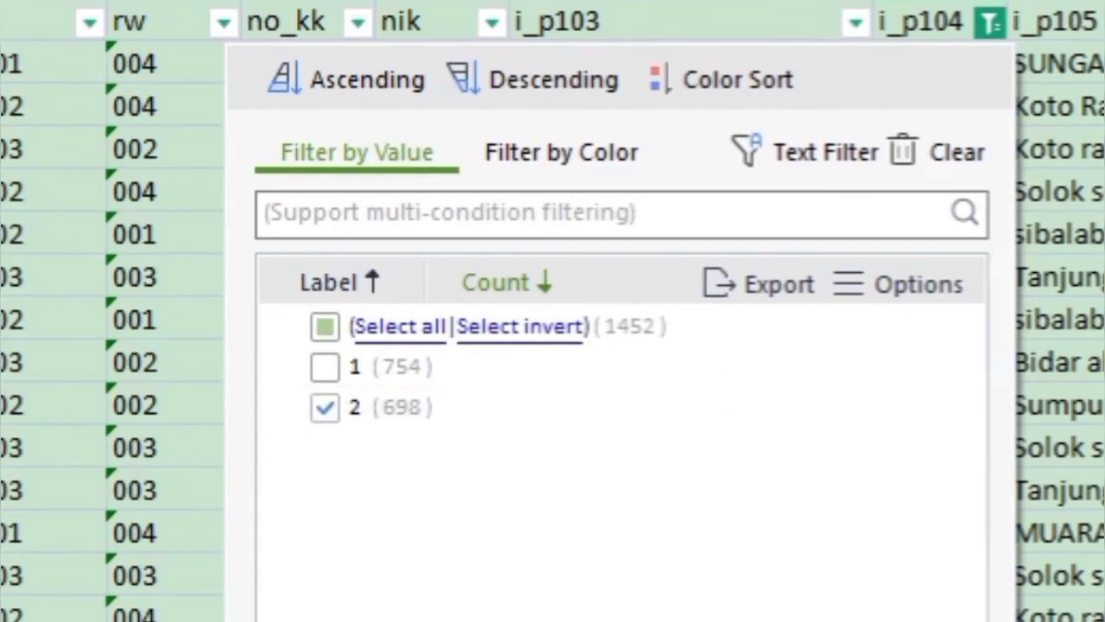
pyautogui.press('Return')
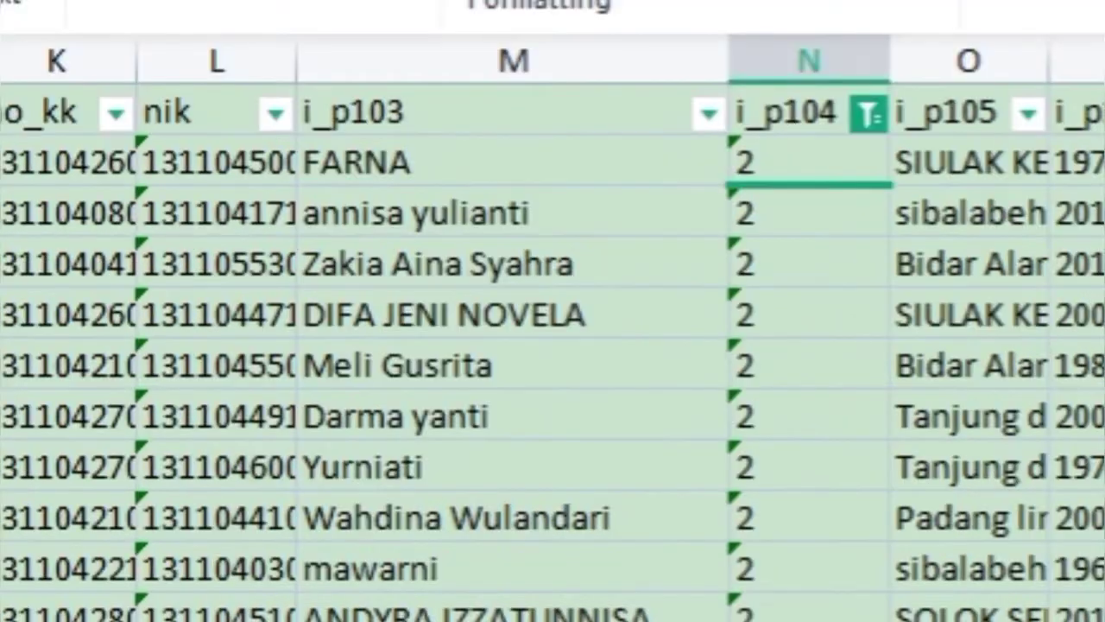
pyautogui.scroll(-3, 553, 345)
pyautogui.scroll(-5, 552, 345)
pyautogui.scroll(-5, 553, 346)
pyautogui.scroll(5, 552, 345)
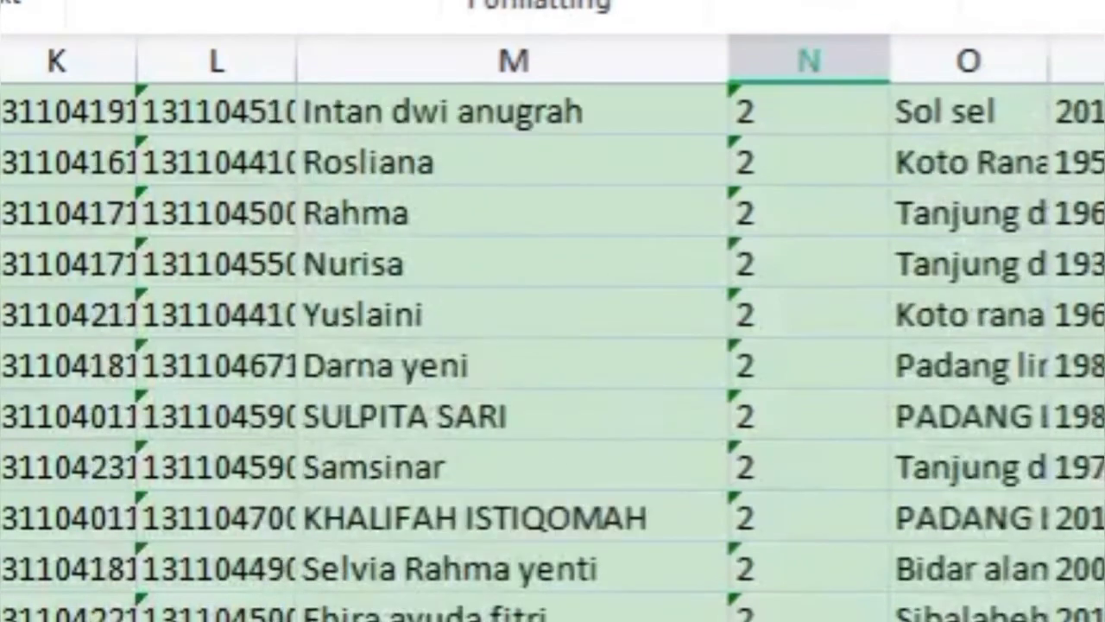
pyautogui.scroll(3, 552, 346)
pyautogui.scroll(1, 553, 345)
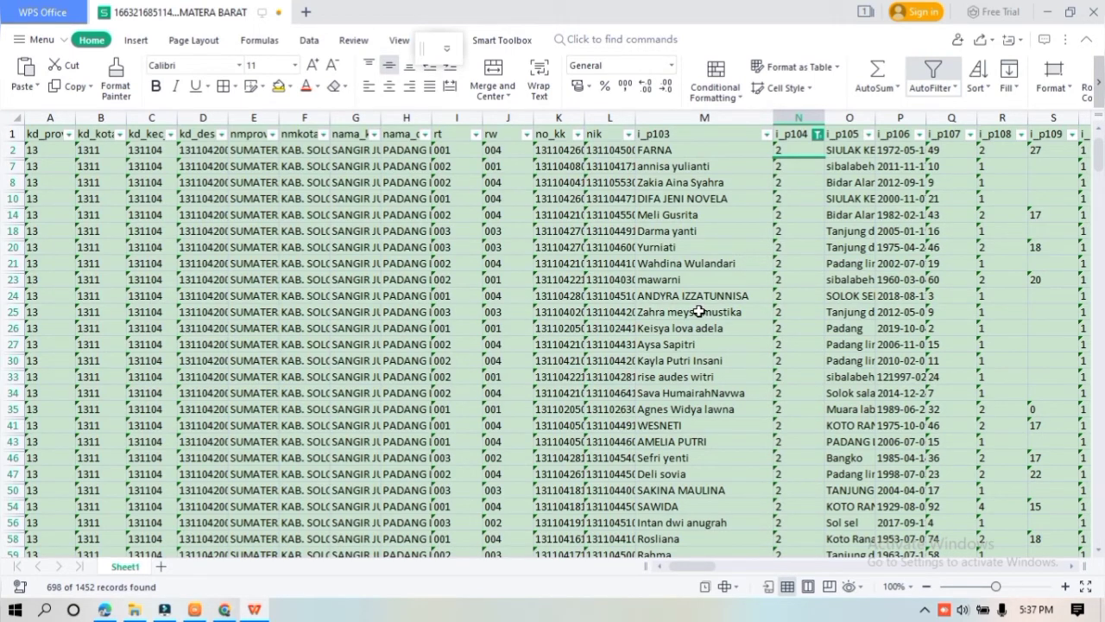
pyautogui.scroll(-5, 550, 384)
pyautogui.scroll(-4, 549, 385)
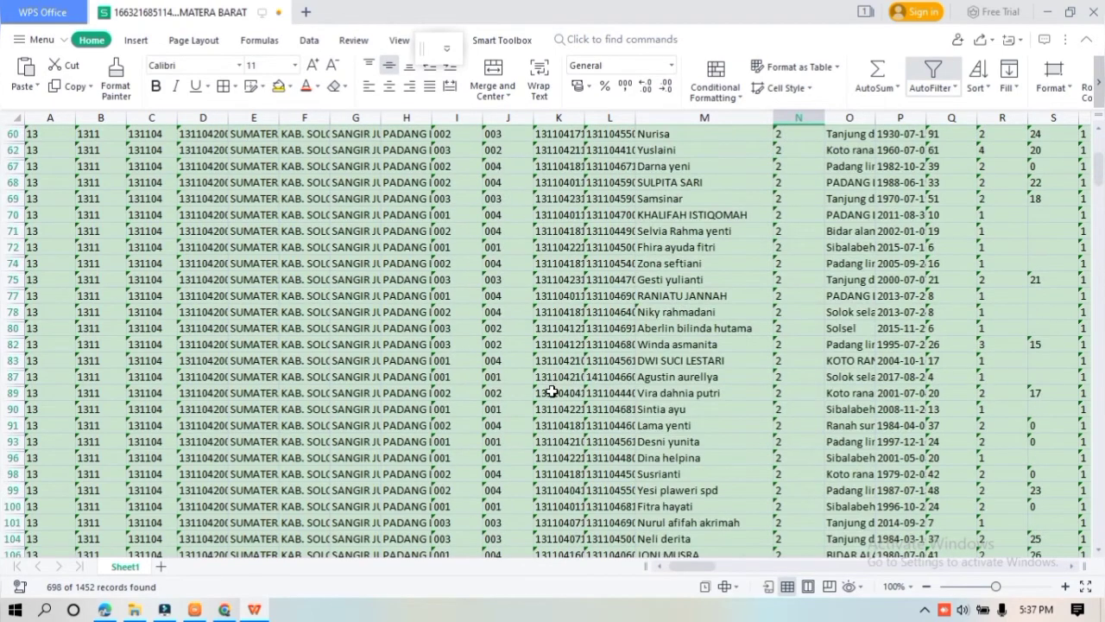
pyautogui.scroll(6, 552, 391)
pyautogui.scroll(2, 553, 391)
pyautogui.scroll(1, 552, 391)
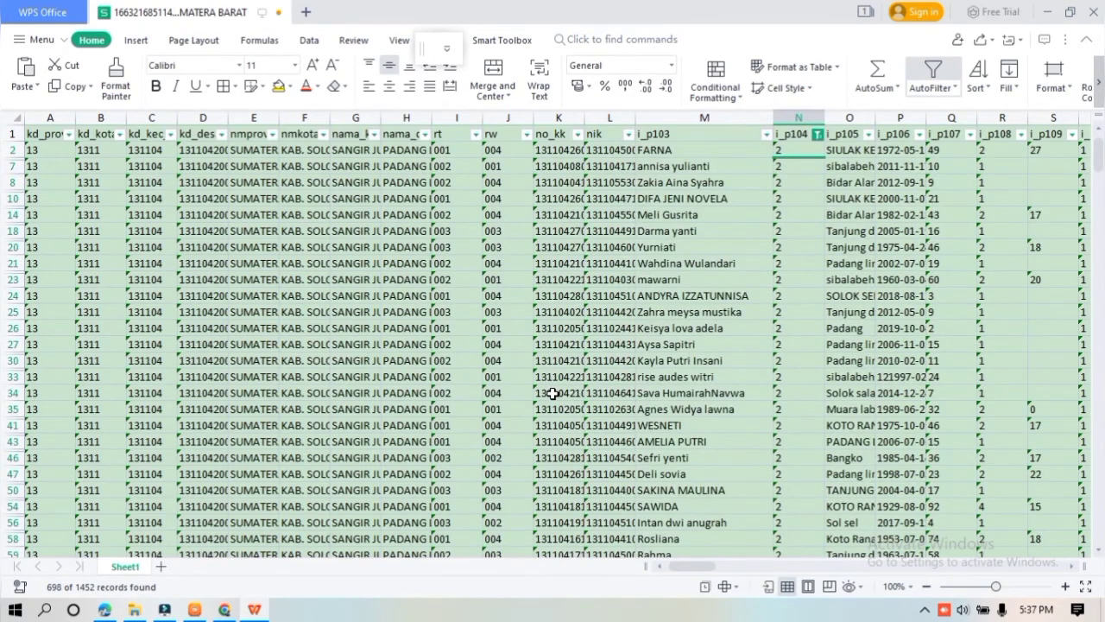